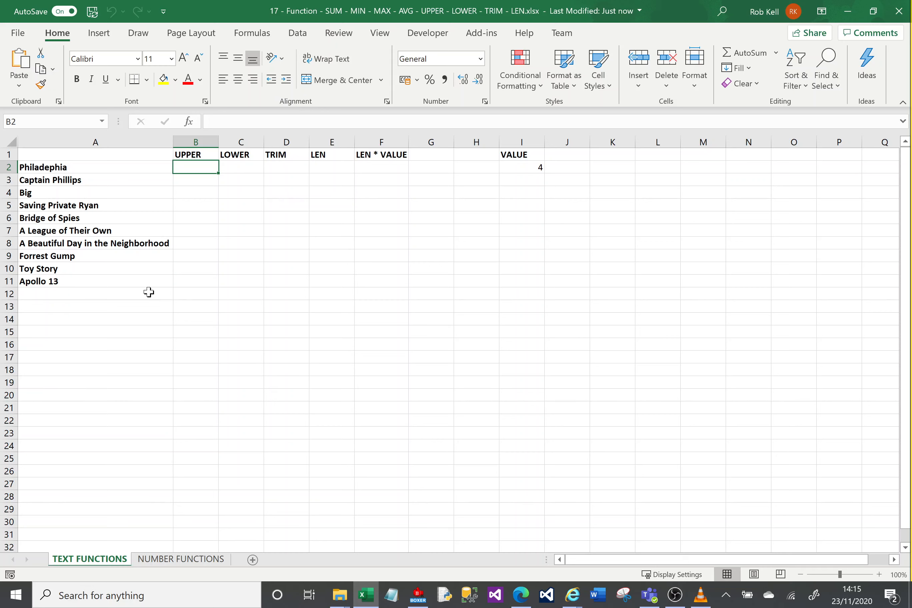
Enter =UPPER(A2) in cell B2 and fill the formula down through B11 for all the titles.
{"action": "type", "text": "="}
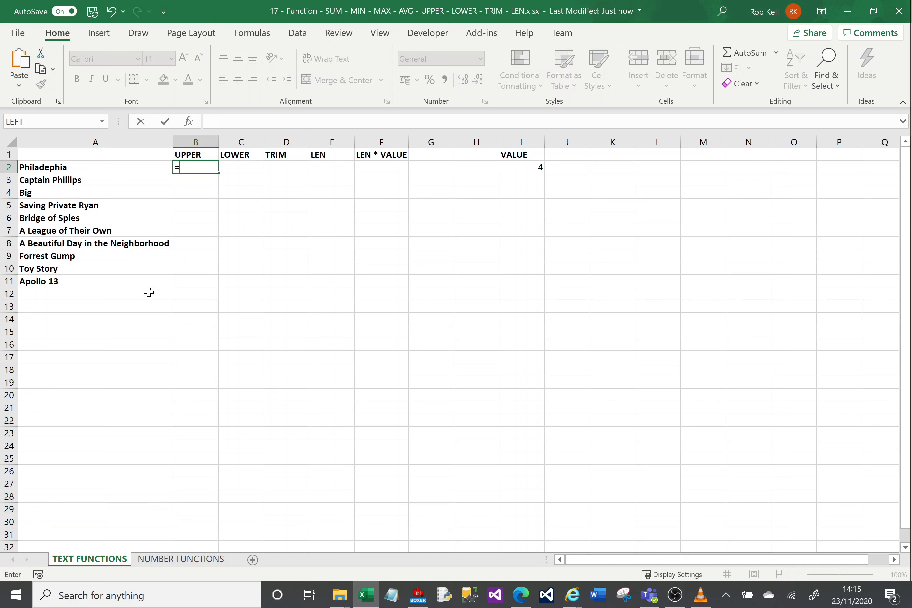
{"action": "type", "text": "u"}
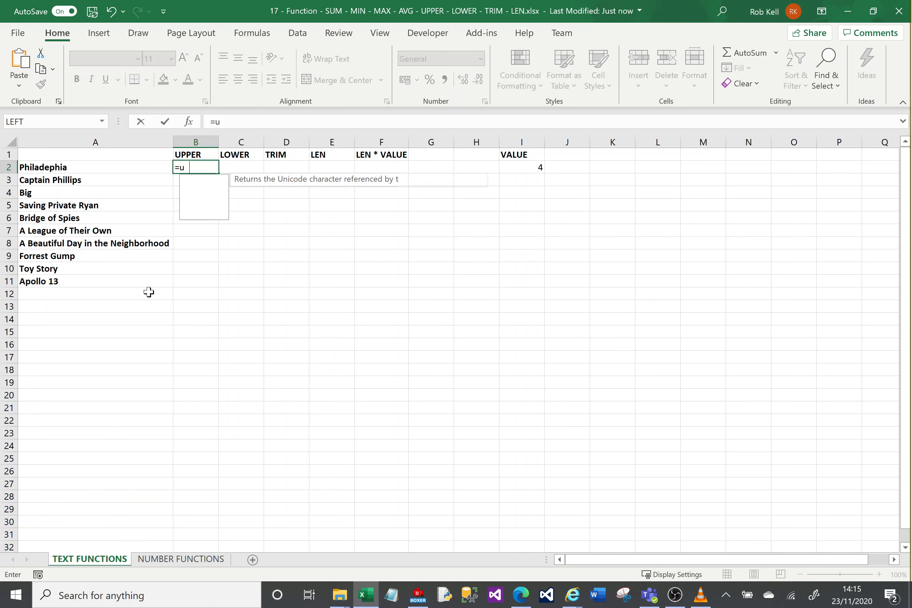
{"action": "type", "text": "pper"}
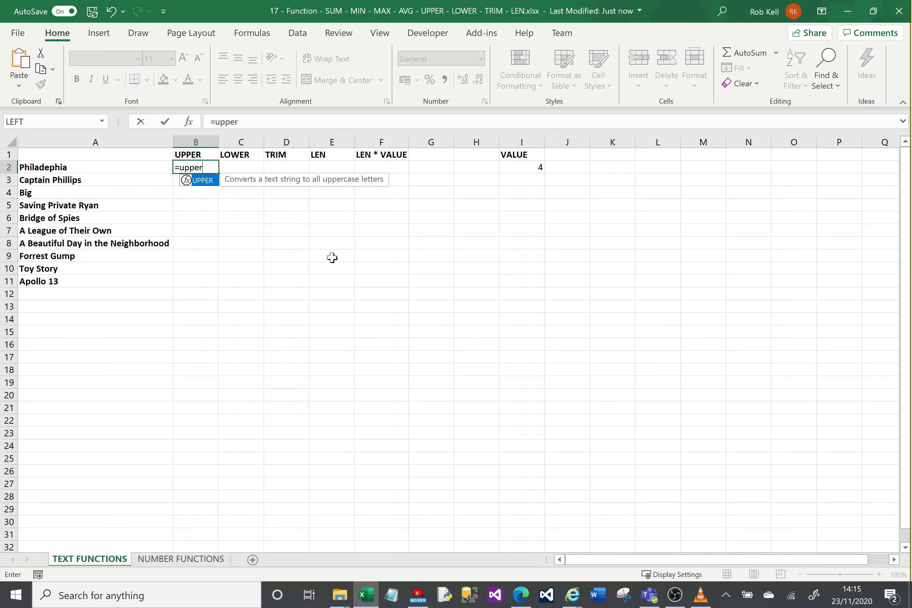
{"action": "type", "text": "("}
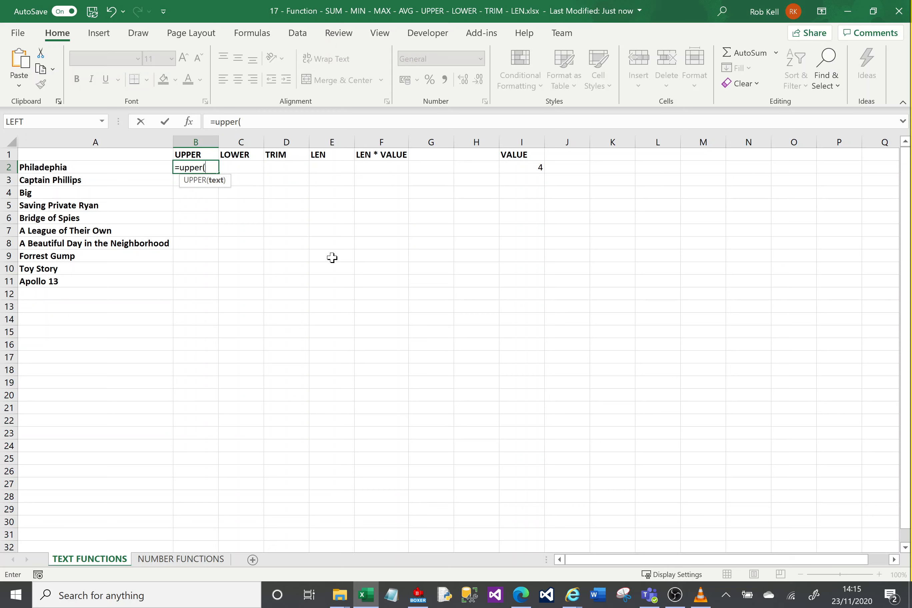
{"action": "left_click", "coordinate": [139, 167]}
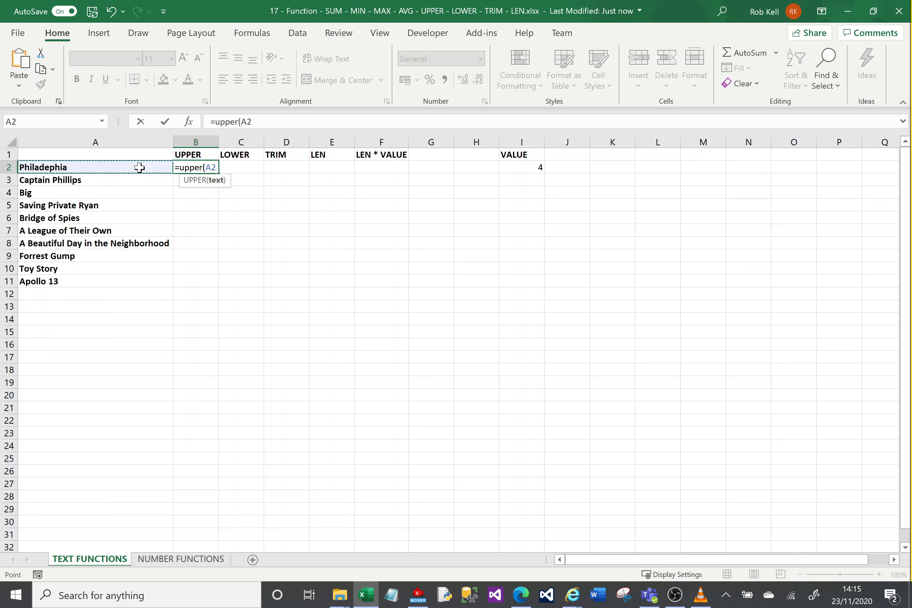
{"action": "type", "text": ")"}
{"action": "key", "text": "Return"}
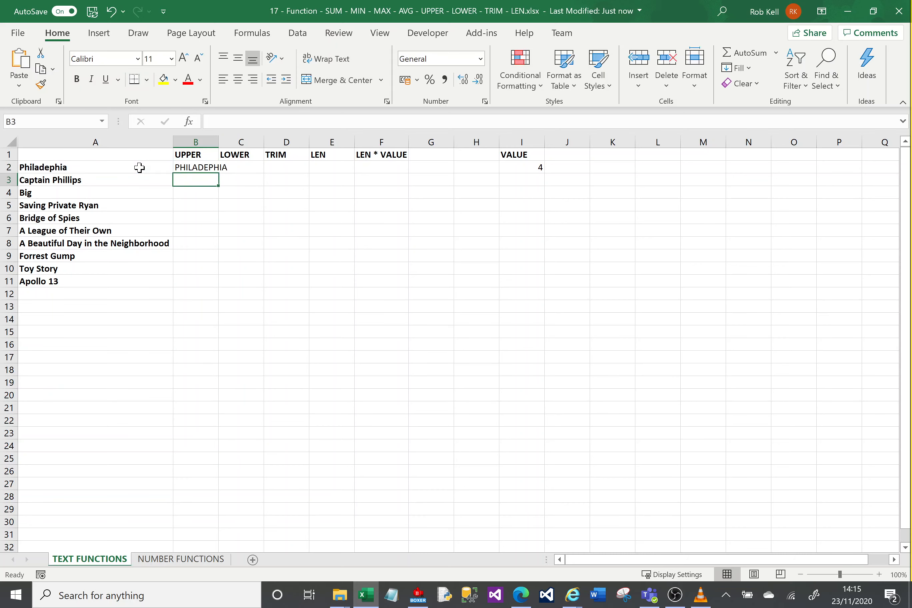
{"action": "left_click", "coordinate": [191, 169]}
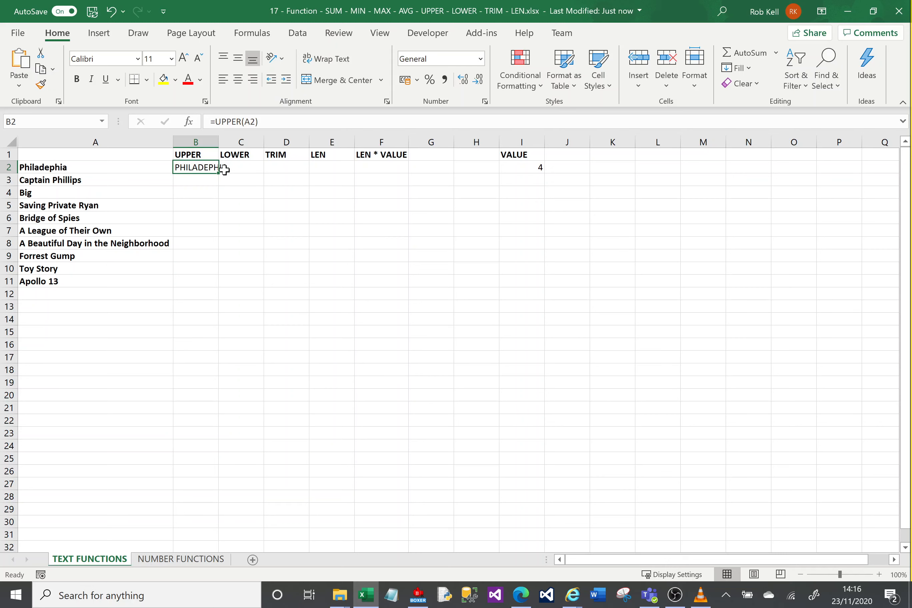
{"action": "left_click_drag", "start_coordinate": [219, 174], "coordinate": [220, 290]}
Enter =LOWER(A2) in cell C2 to convert the first title to lowercase.
{"action": "left_click", "coordinate": [242, 168]}
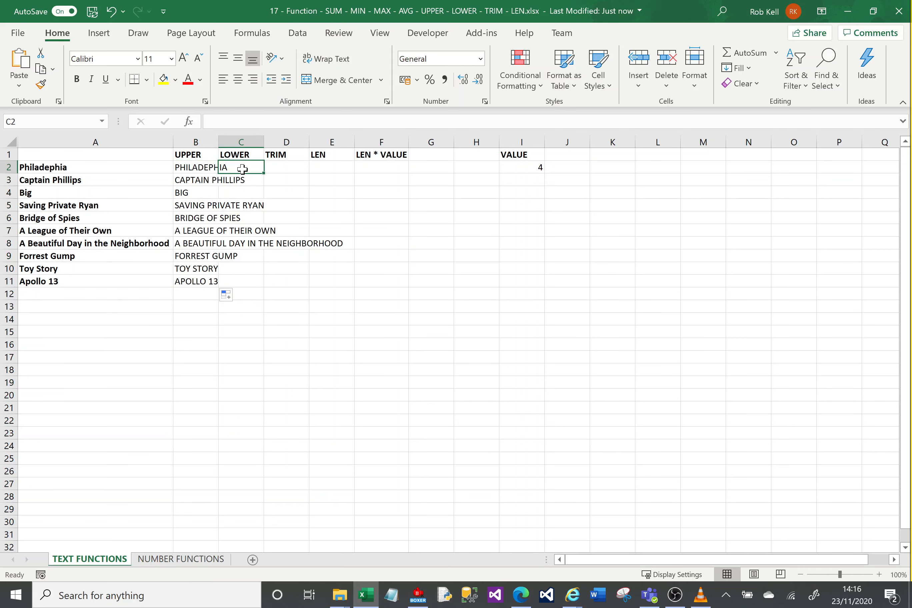
{"action": "type", "text": "=lower"}
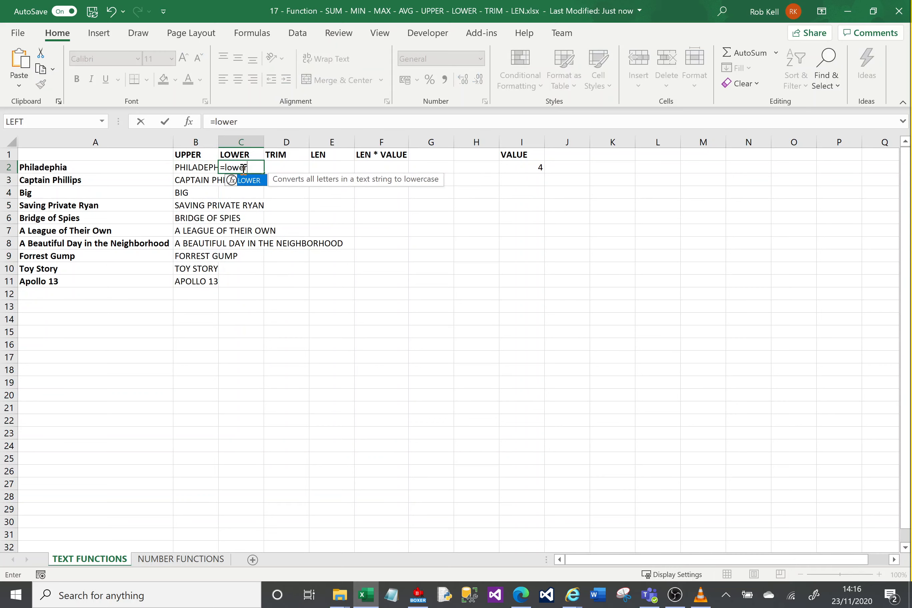
{"action": "type", "text": "("}
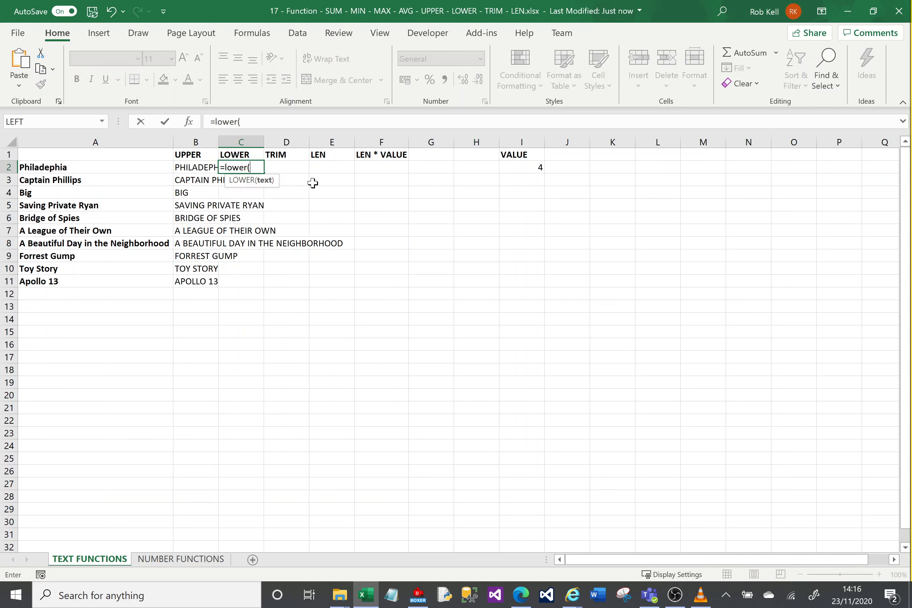
{"action": "left_click", "coordinate": [136, 164]}
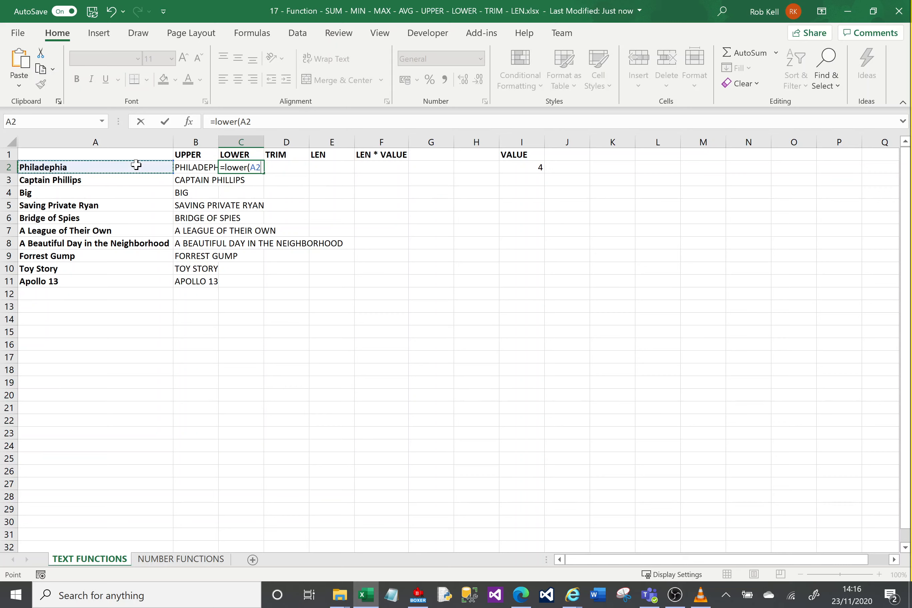
{"action": "key", "text": "Return"}
{"action": "left_click", "coordinate": [239, 167]}
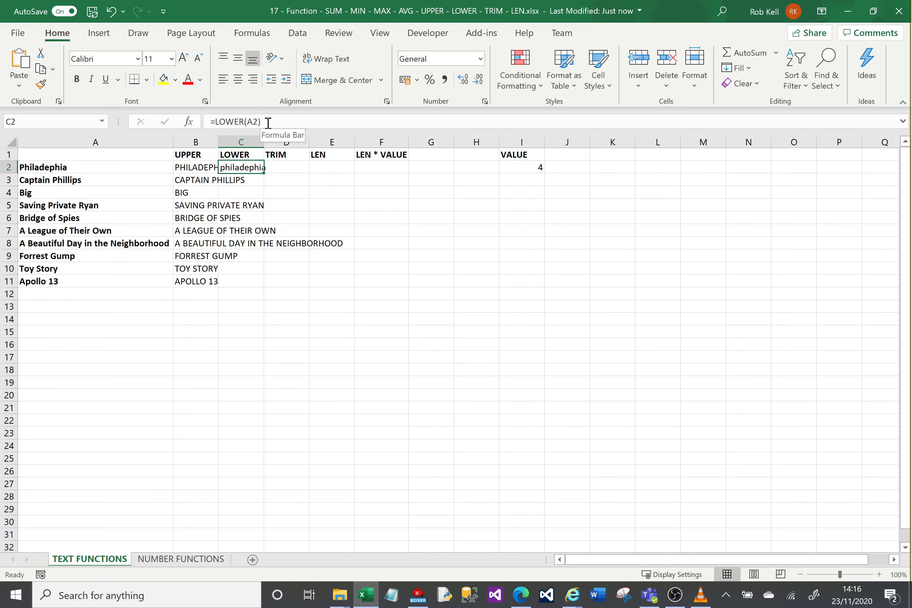
Switch to the NUMBER FUNCTIONS worksheet.
{"action": "left_click", "coordinate": [177, 559]}
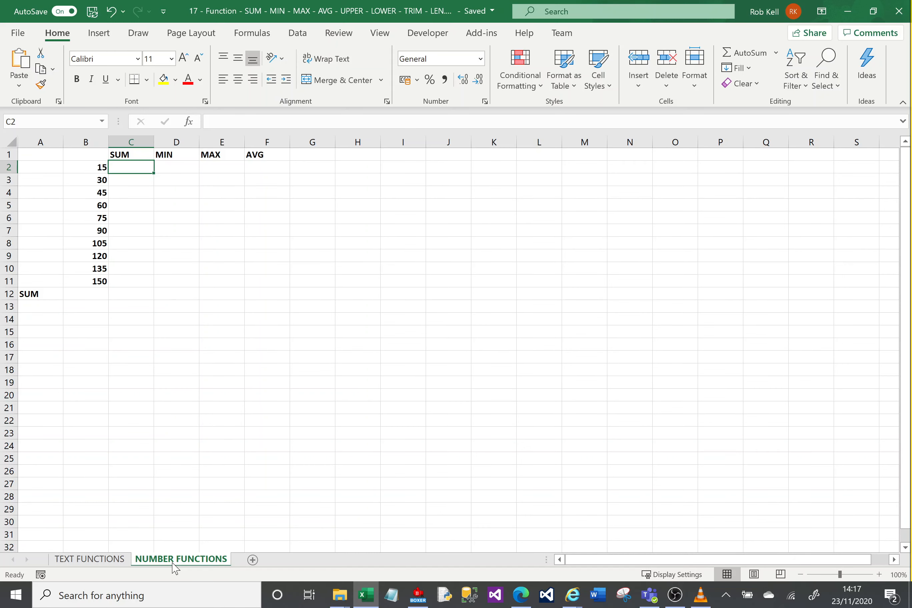
Add the first three numbers individually by entering =SUM(B2,B3,B4) in cell C2.
{"action": "type", "text": "=sum"}
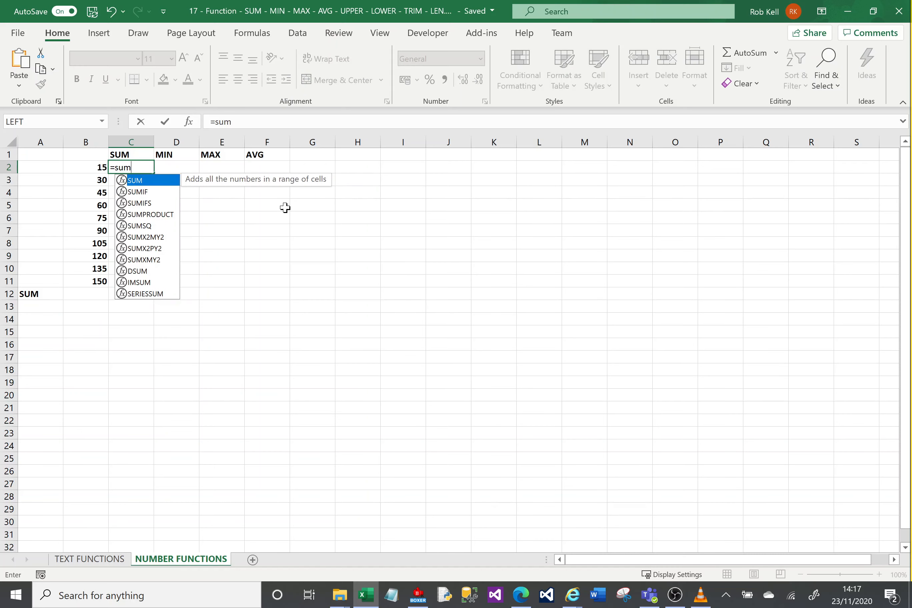
{"action": "type", "text": "("}
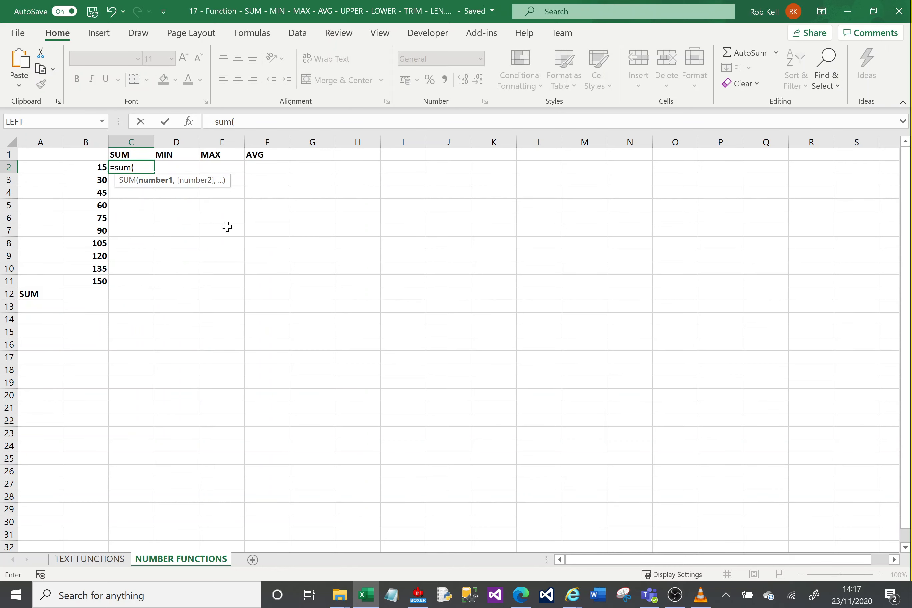
{"action": "left_click", "coordinate": [99, 166]}
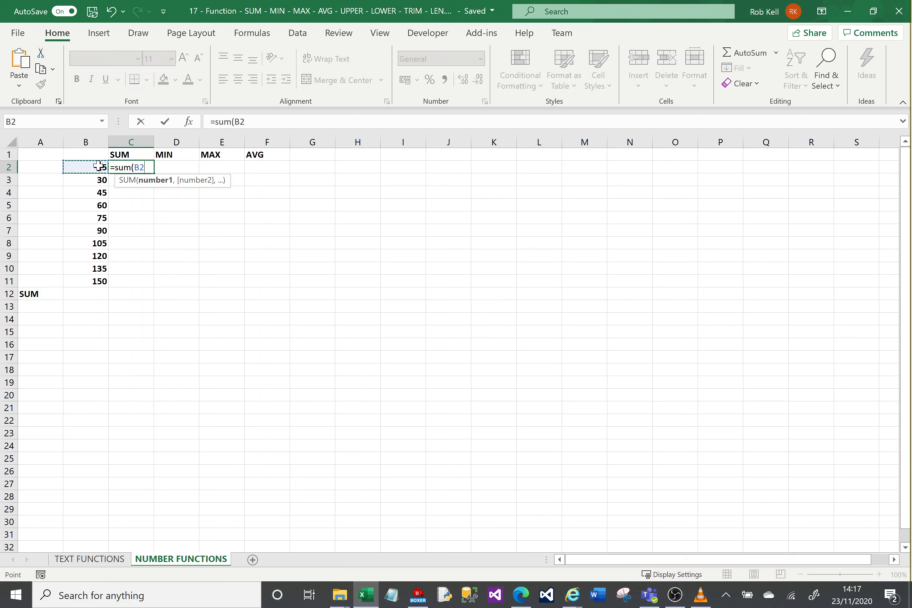
{"action": "type", "text": ","}
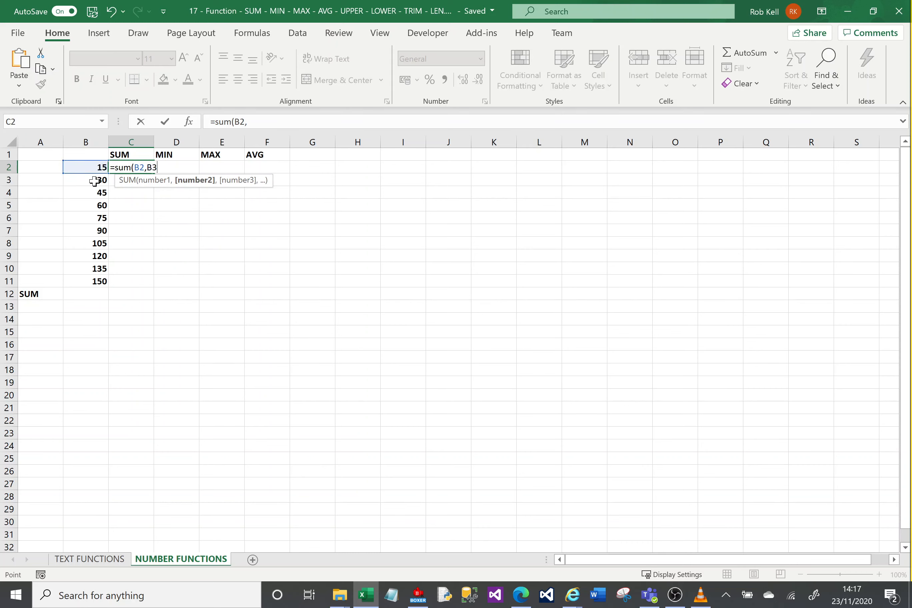
{"action": "left_click", "coordinate": [95, 180]}
{"action": "type", "text": ","}
{"action": "left_click", "coordinate": [94, 195]}
{"action": "key", "text": "Return"}
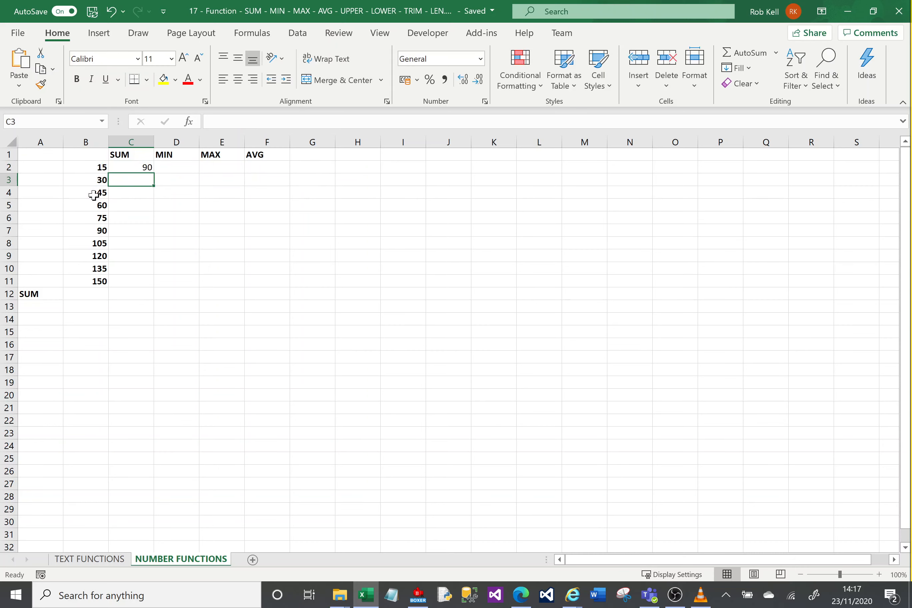
Replace the formula in cell C2 with =SUM(B2:B11) to total the whole number column.
{"action": "key", "text": "Up"}
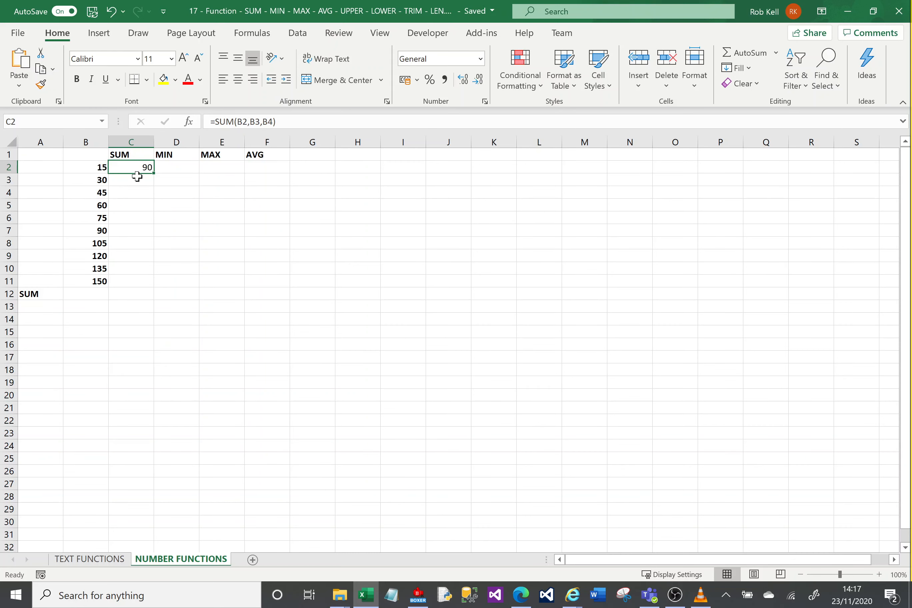
{"action": "key", "text": "Delete"}
{"action": "type", "text": "=sum("}
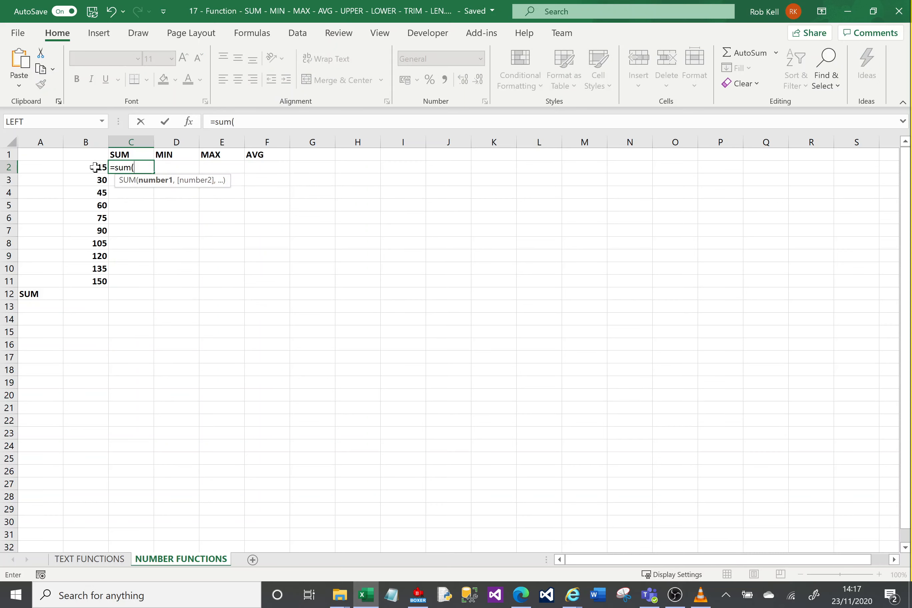
{"action": "left_click_drag", "start_coordinate": [95, 167], "coordinate": [96, 283]}
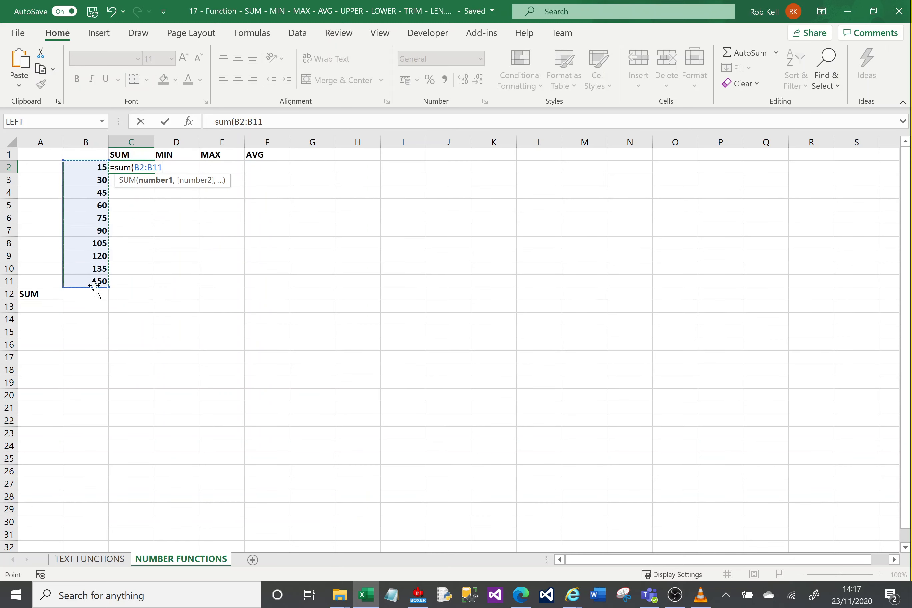
{"action": "type", "text": ")"}
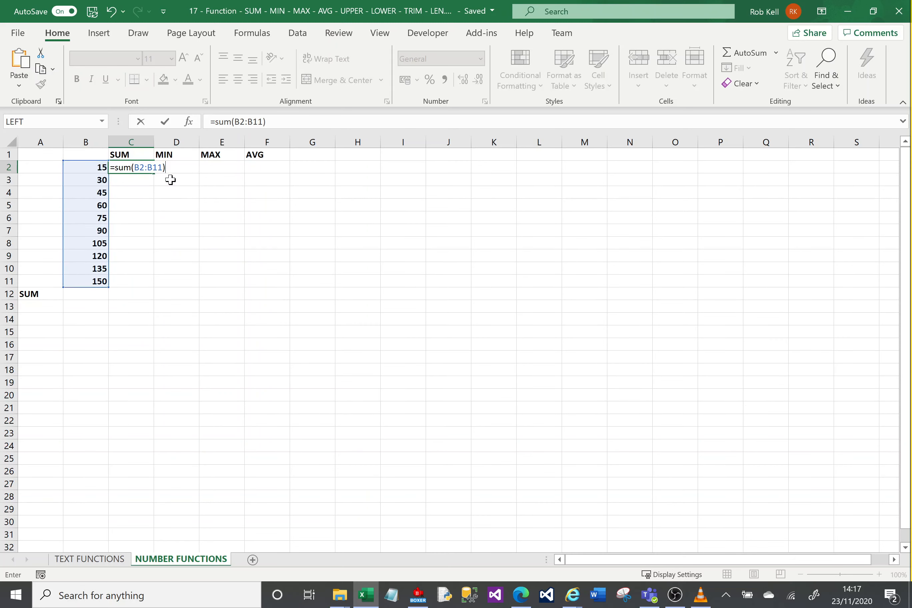
{"action": "key", "text": "Return"}
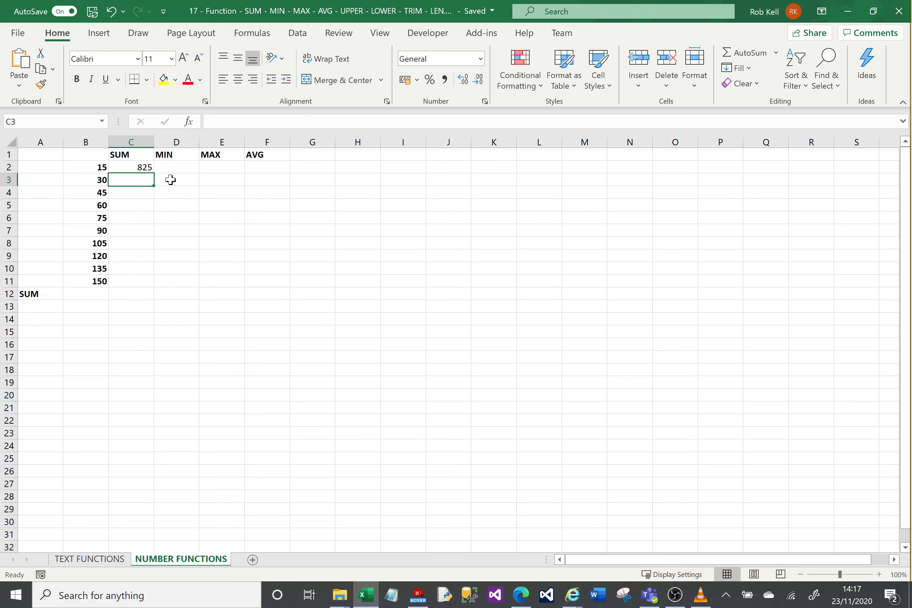
{"action": "left_click", "coordinate": [144, 166]}
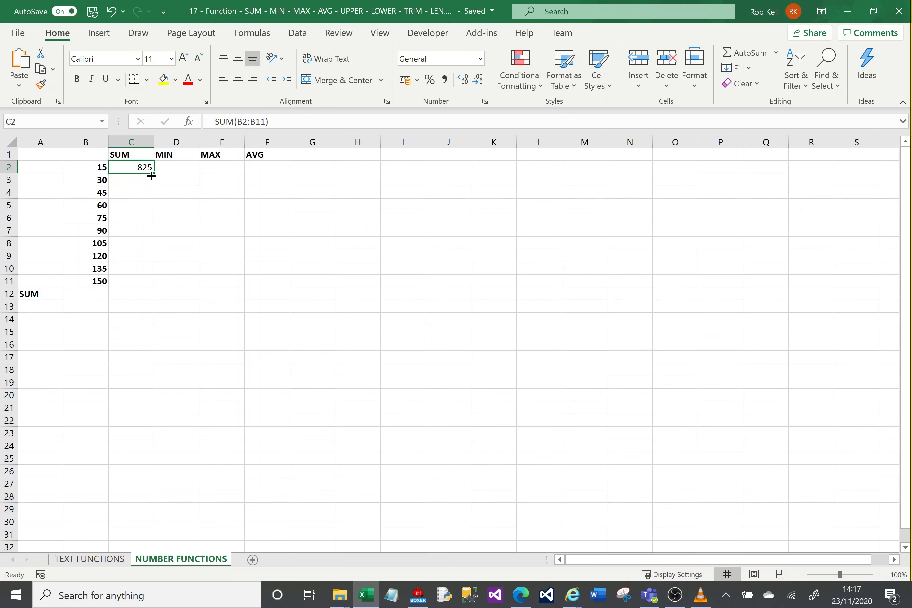
Enter =MIN(B2:B11) in cell D2 to find the smallest number in the column.
{"action": "left_click", "coordinate": [177, 168]}
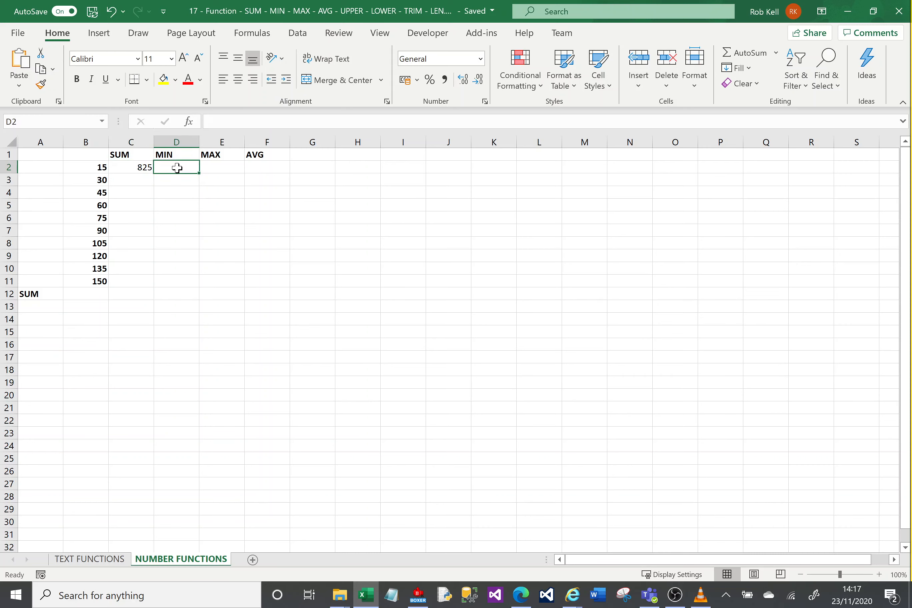
{"action": "type", "text": "=min("}
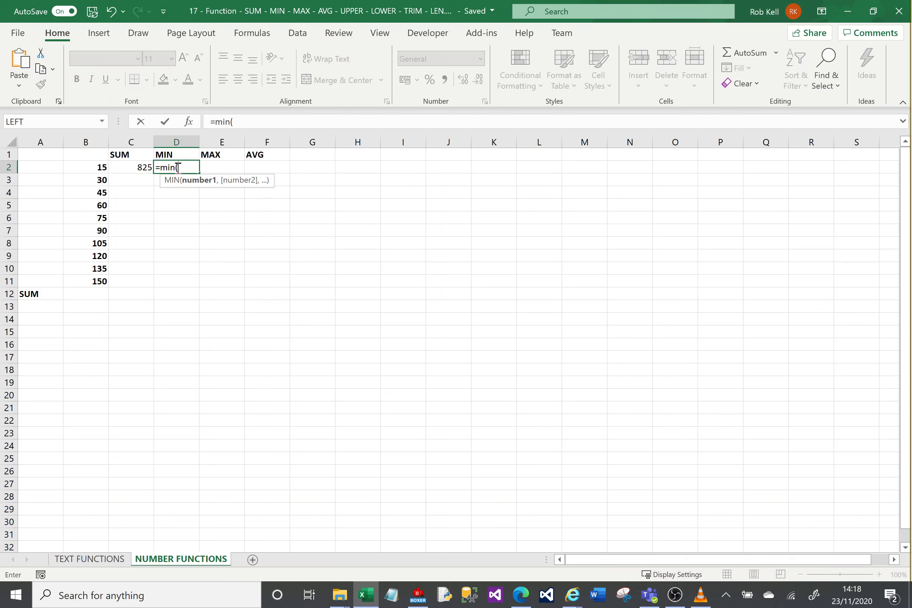
{"action": "type", "text": "b2"}
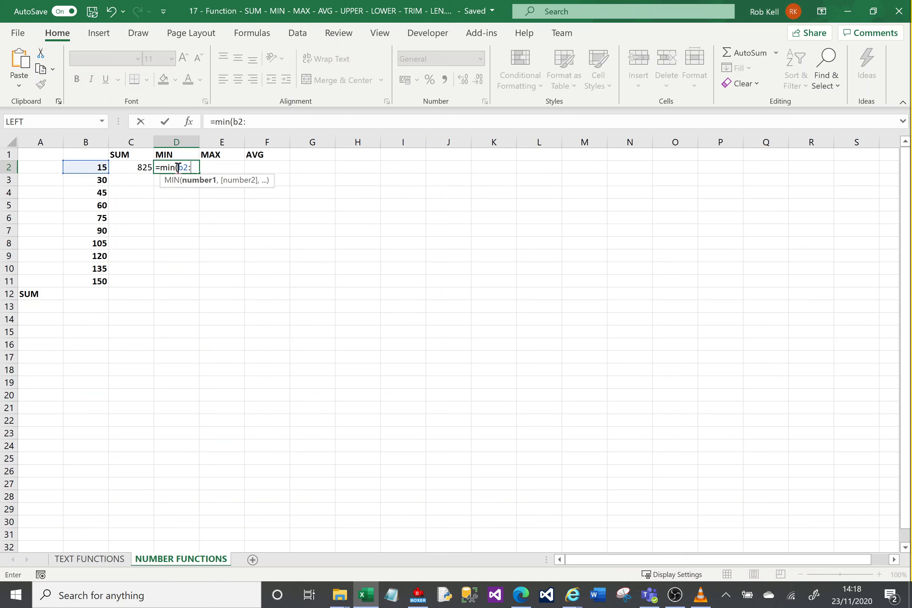
{"action": "type", "text": ":b11"}
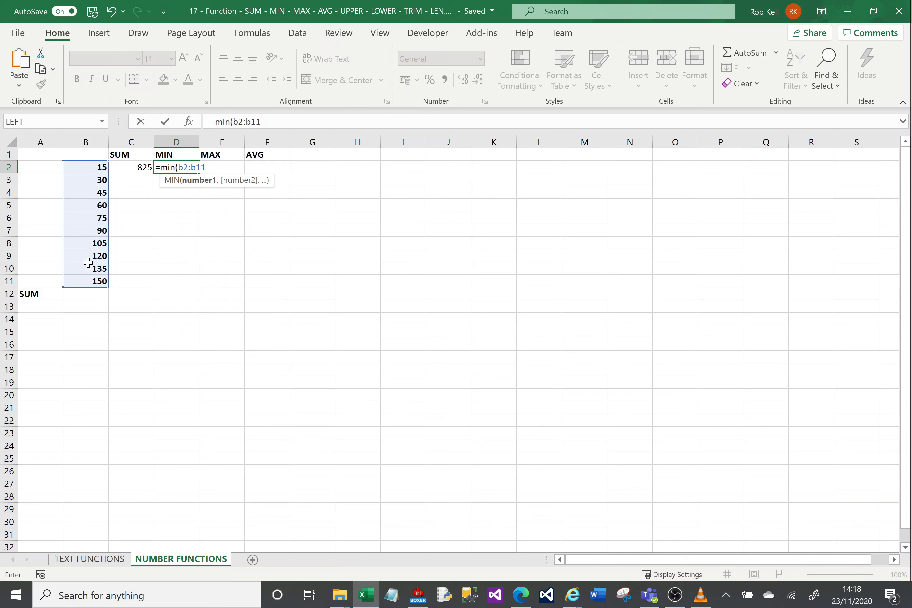
{"action": "key", "text": "Return"}
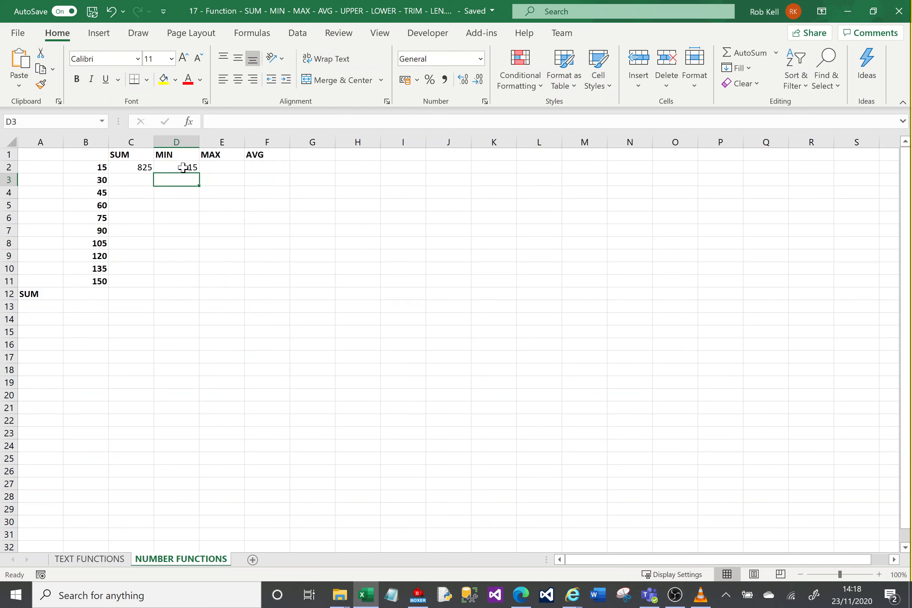
Enter =MAX(B2:B11) in cell E2 to find the largest number in the column.
{"action": "left_click", "coordinate": [211, 169]}
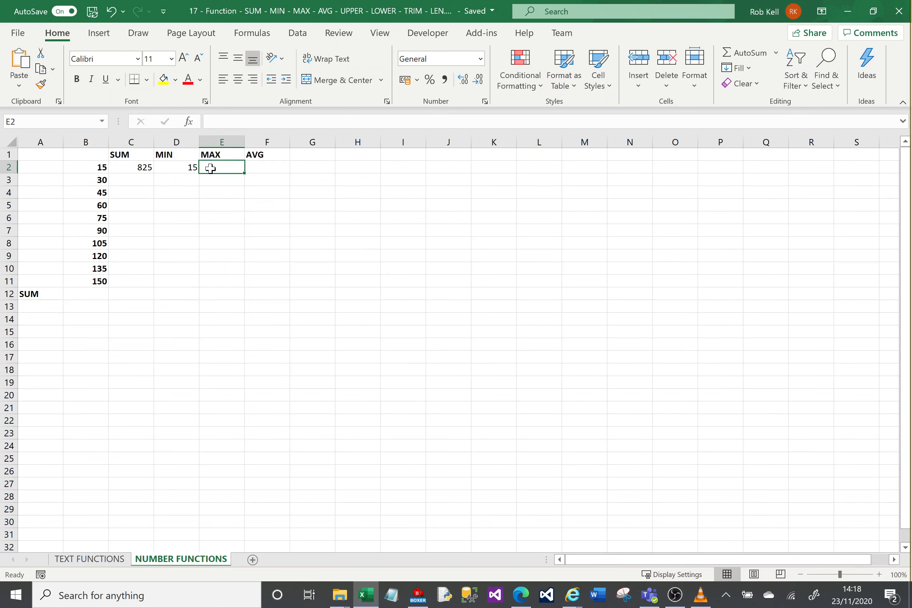
{"action": "type", "text": "=max"}
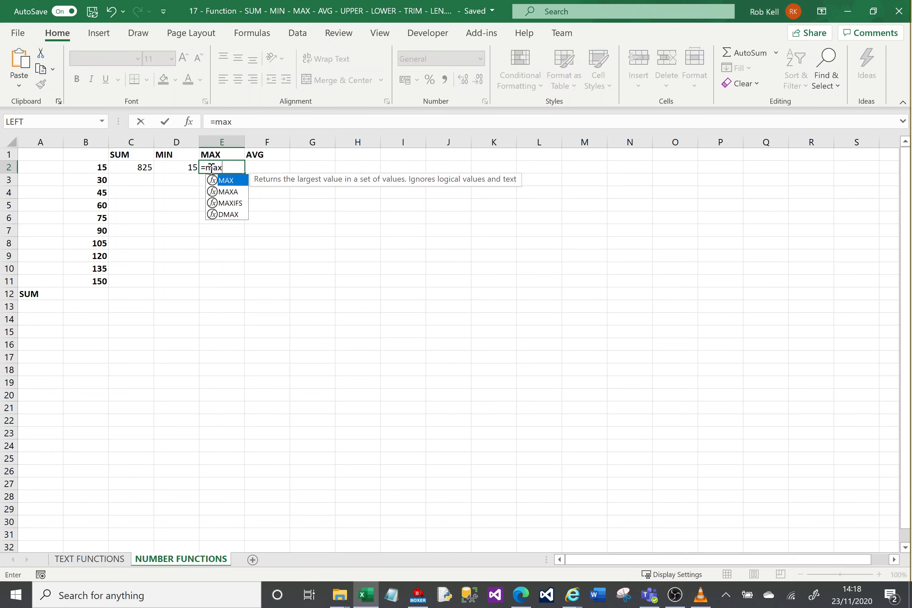
{"action": "type", "text": "(b2"}
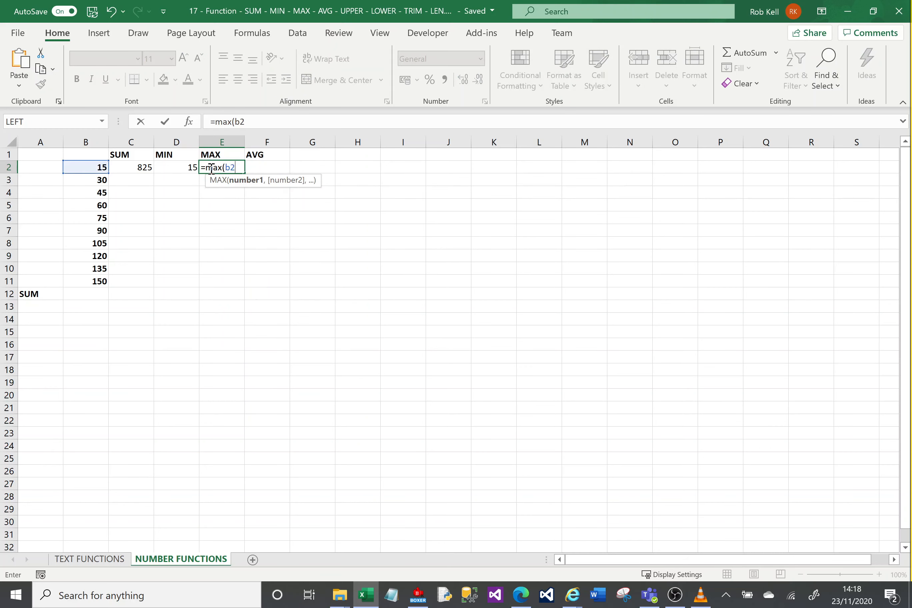
{"action": "type", "text": ":b11"}
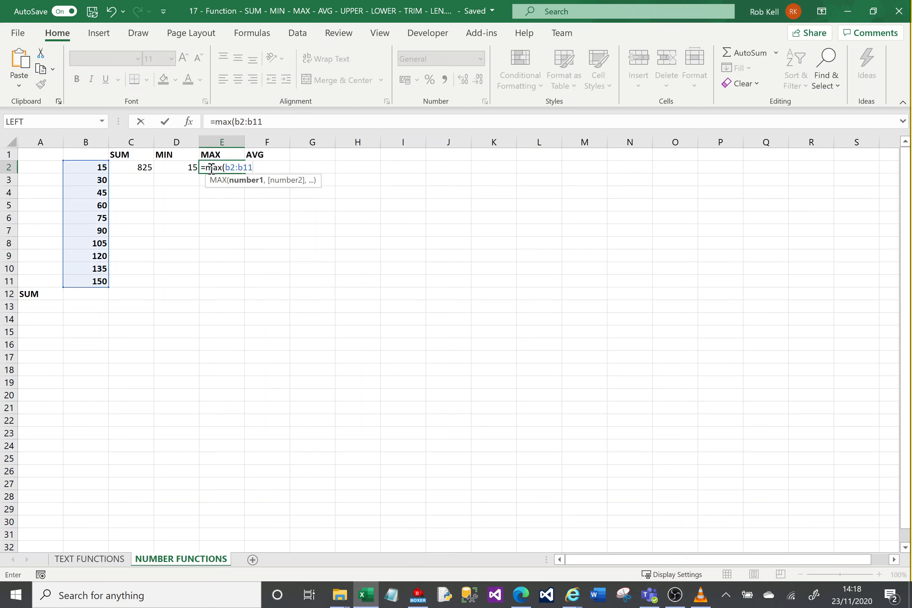
{"action": "type", "text": ")"}
{"action": "key", "text": "Return"}
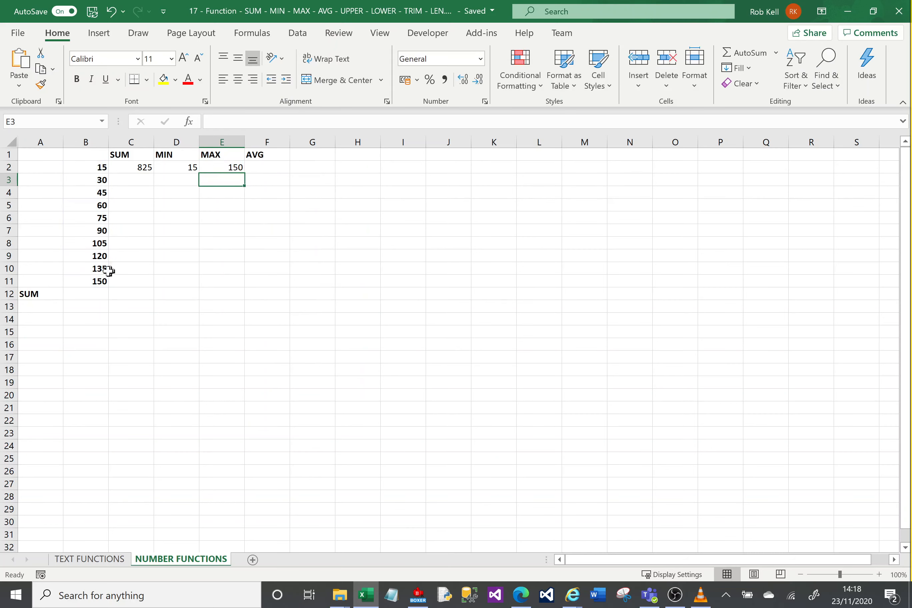
Enter =avg(B2:b11) in cell F2 and accept the correction to =AVERAGE(B2:b11) to average the number column.
{"action": "left_click", "coordinate": [259, 167]}
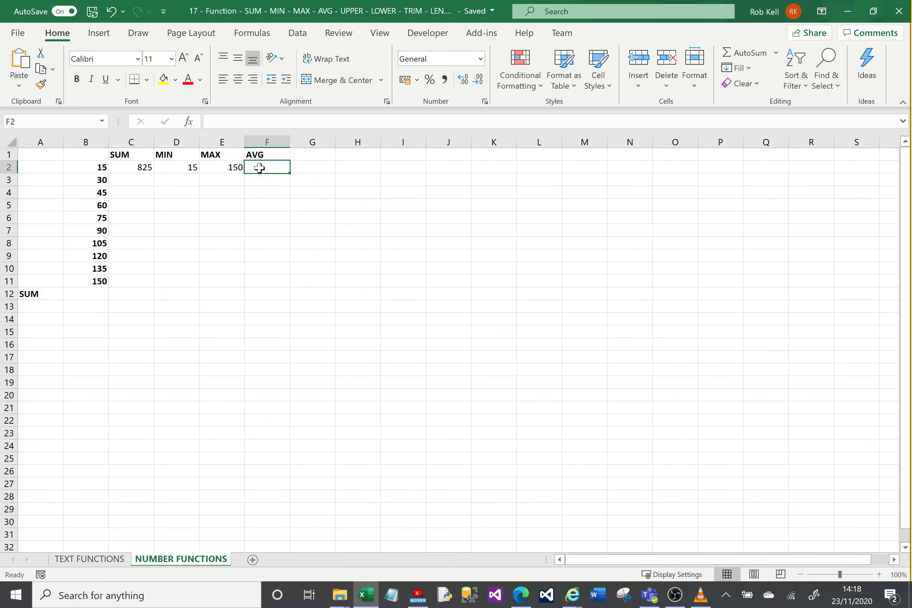
{"action": "type", "text": "=avg"}
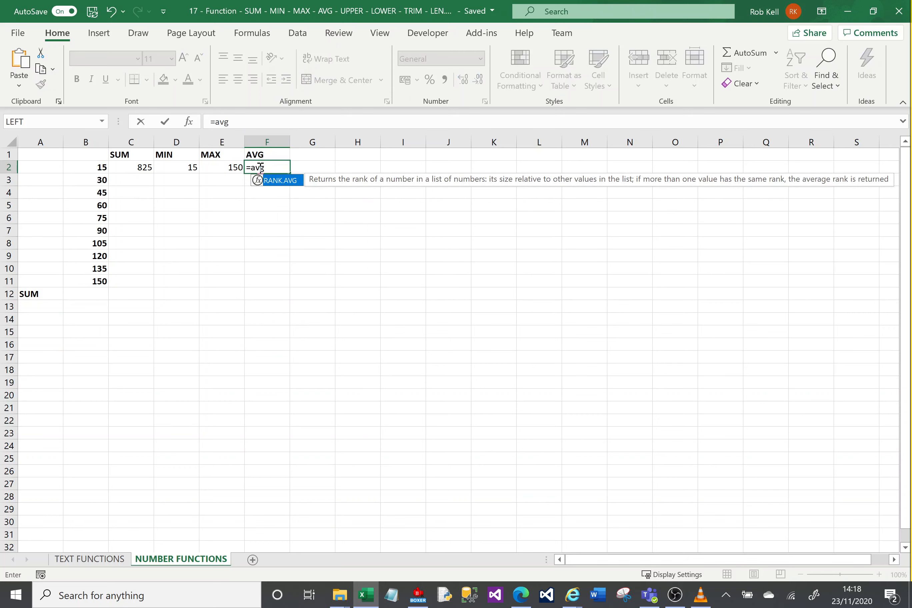
{"action": "type", "text": "("}
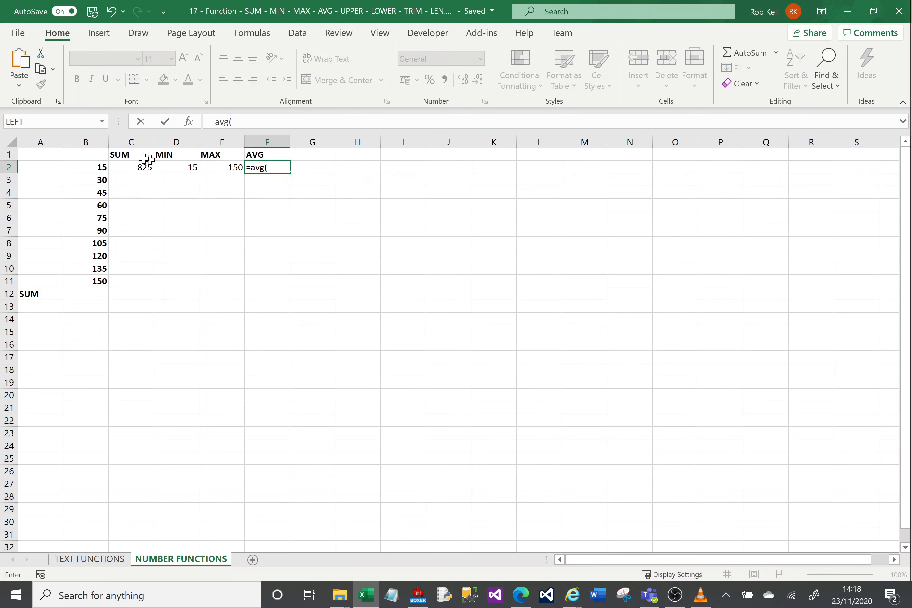
{"action": "type", "text": "B2"}
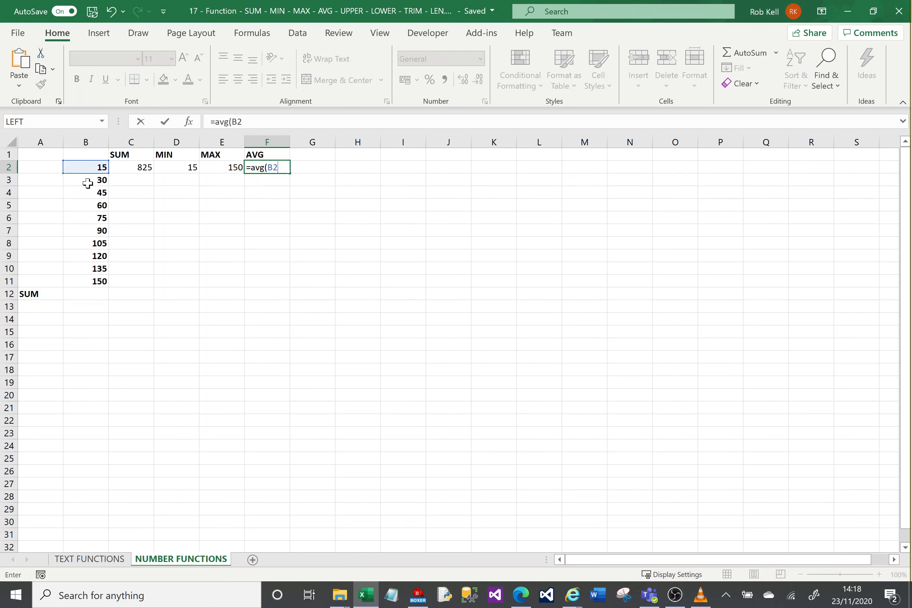
{"action": "type", "text": ":b11)"}
{"action": "key", "text": "Return"}
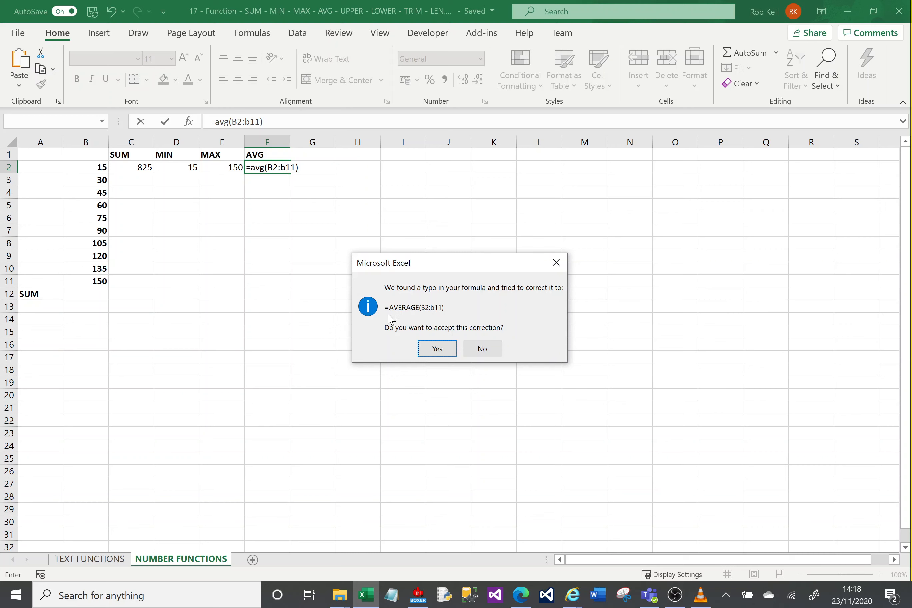
{"action": "left_click", "coordinate": [434, 353]}
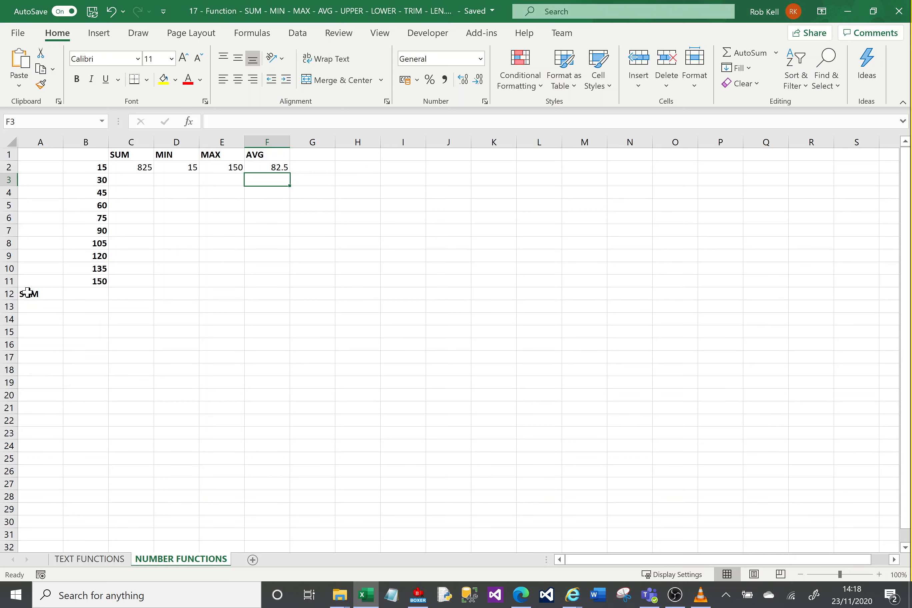
Total the number column in cell B12 using AutoSum over the range B2:B11.
{"action": "left_click", "coordinate": [86, 296]}
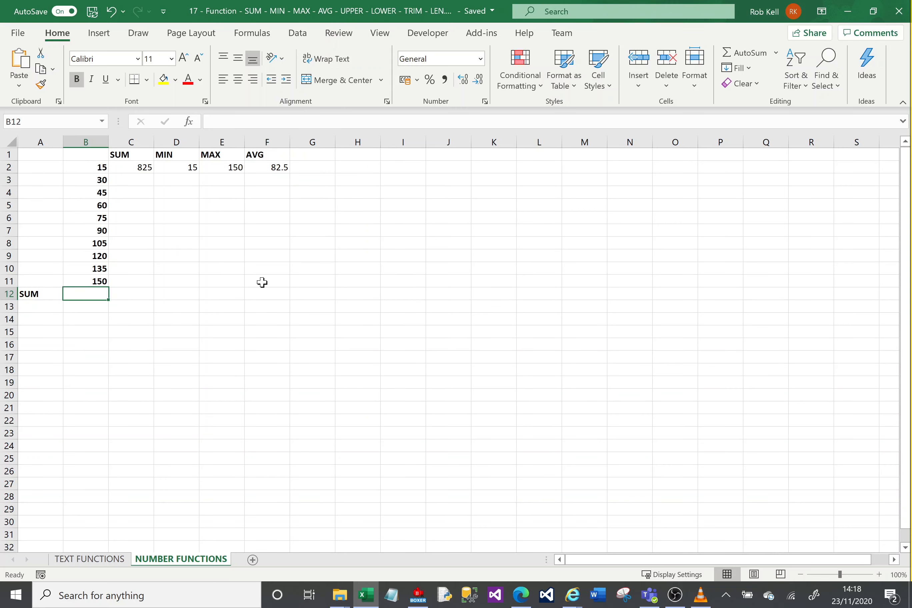
{"action": "left_click", "coordinate": [744, 58]}
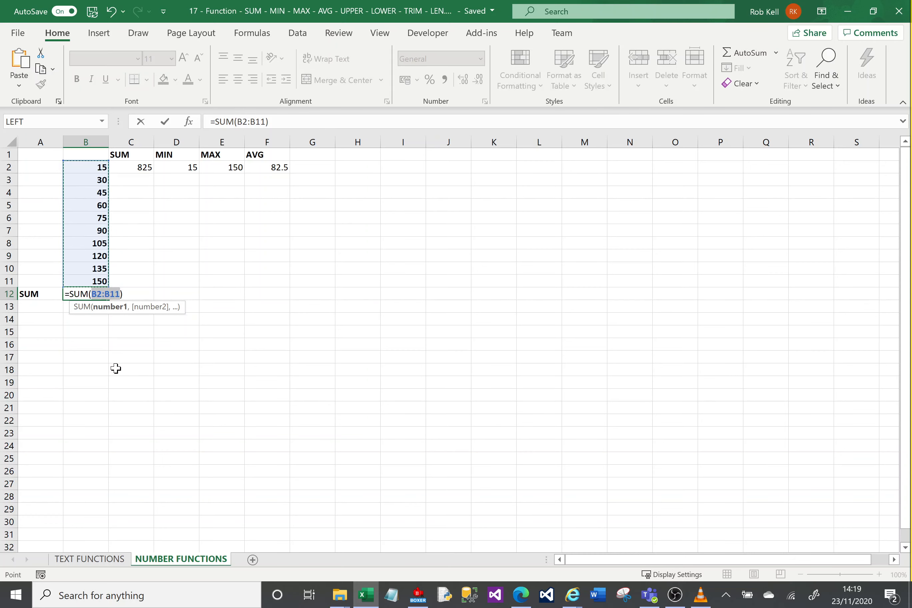
{"action": "key", "text": "Return"}
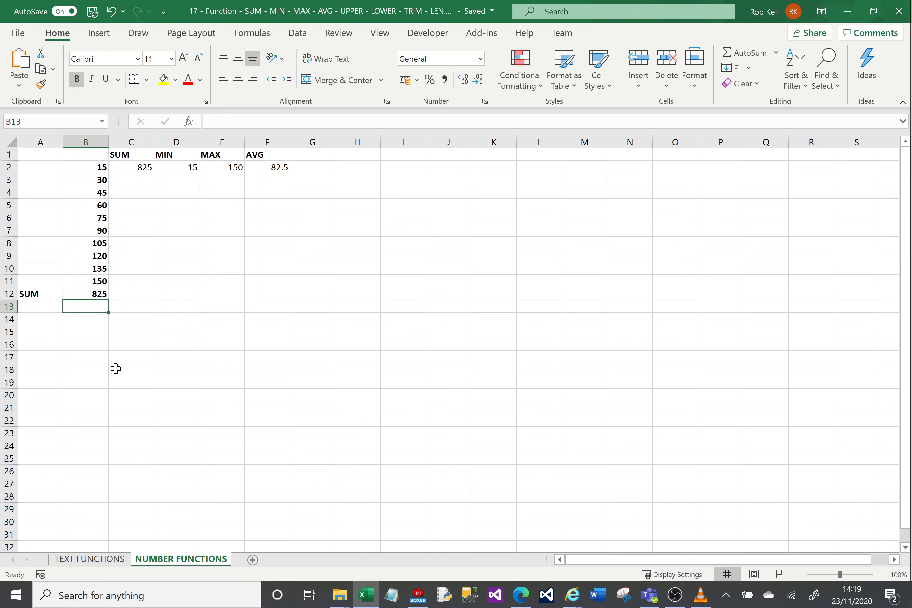